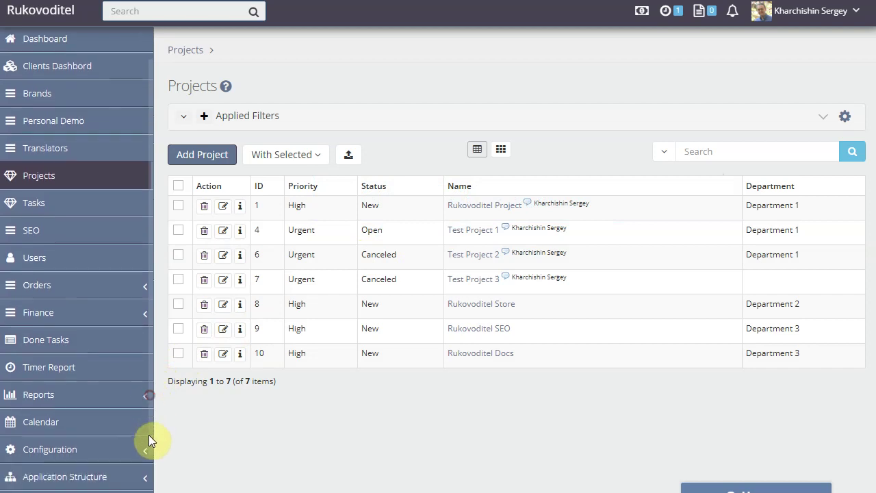
Open the Records Visibility settings of the Projects entity.
click(88, 457)
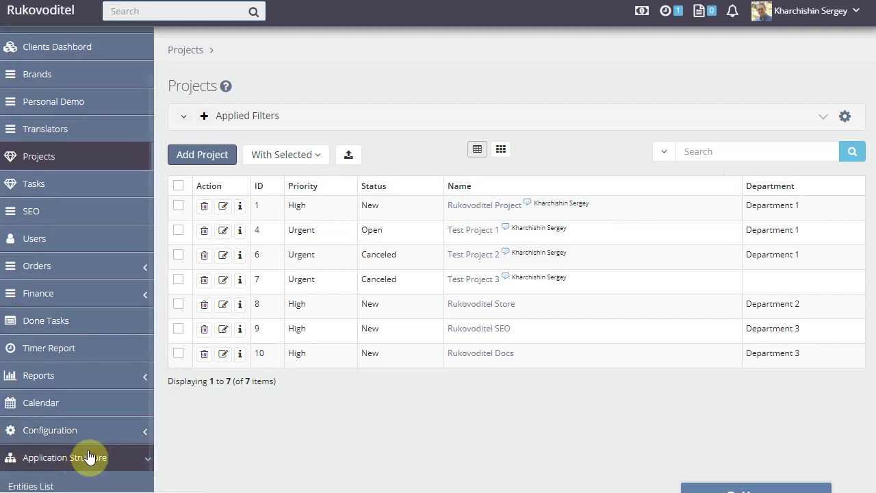
click(57, 488)
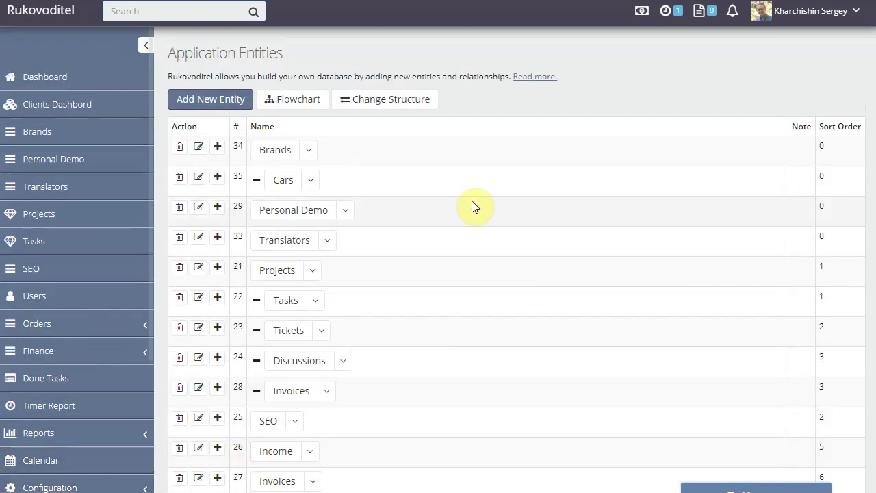
click(272, 273)
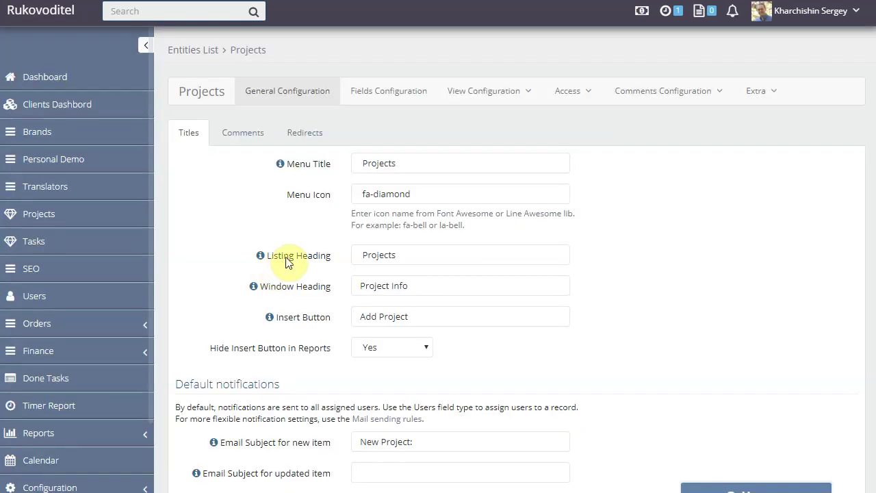
click(564, 91)
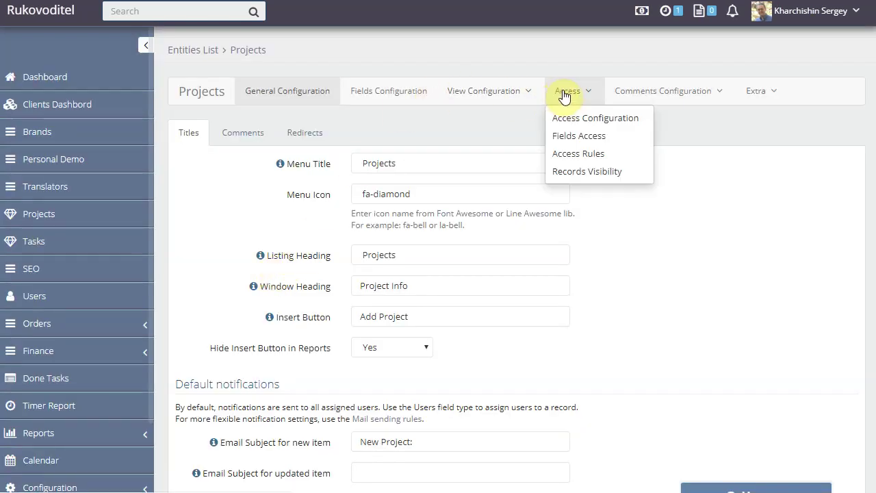
click(590, 171)
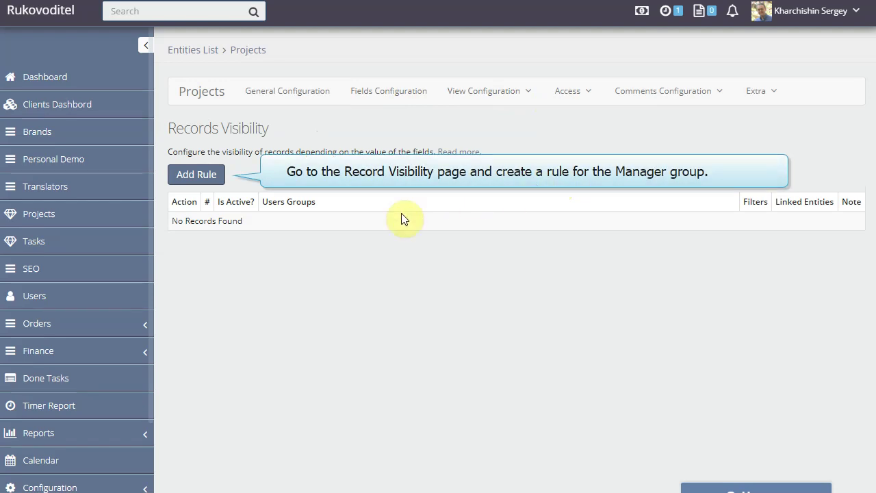
Add an active records visibility rule for the Manager user group and save it.
click(205, 178)
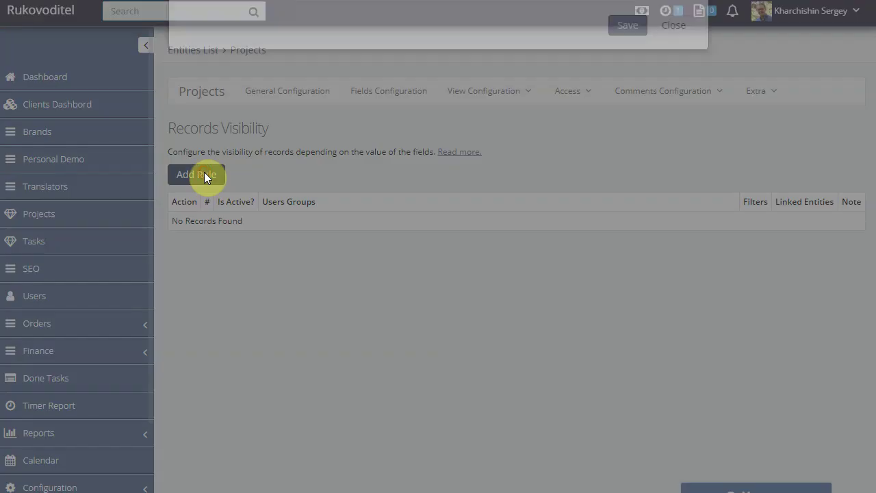
click(384, 267)
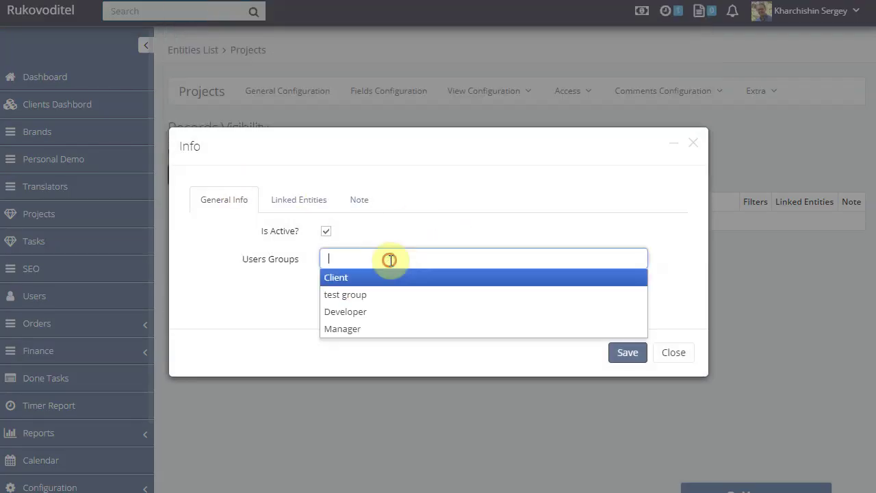
click(366, 330)
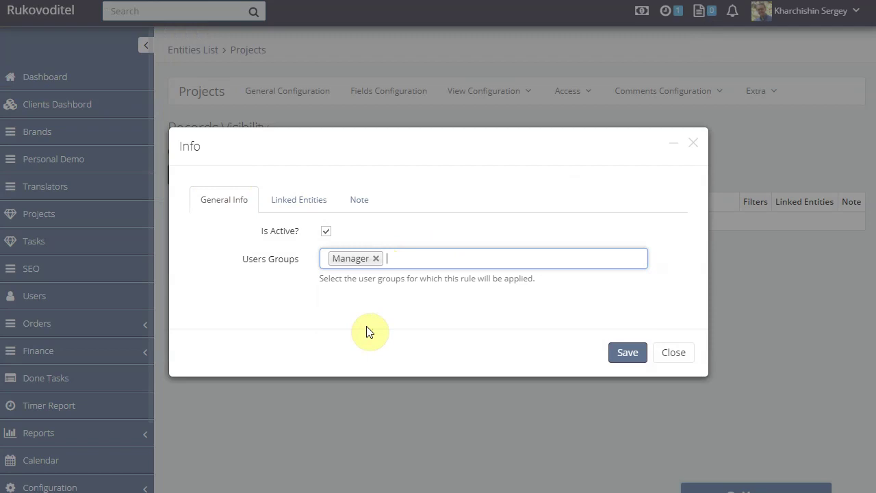
click(625, 352)
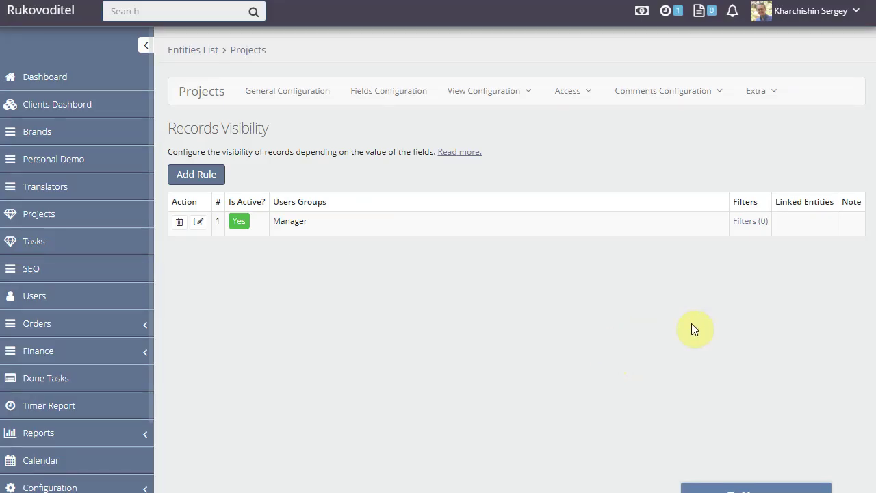
Add a filter to the Manager visibility rule that excludes records with the Status value Canceled.
click(753, 228)
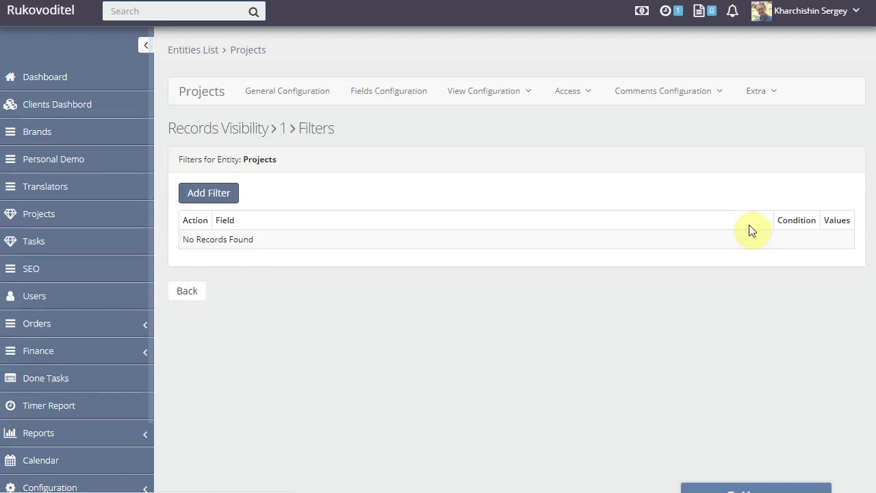
click(215, 193)
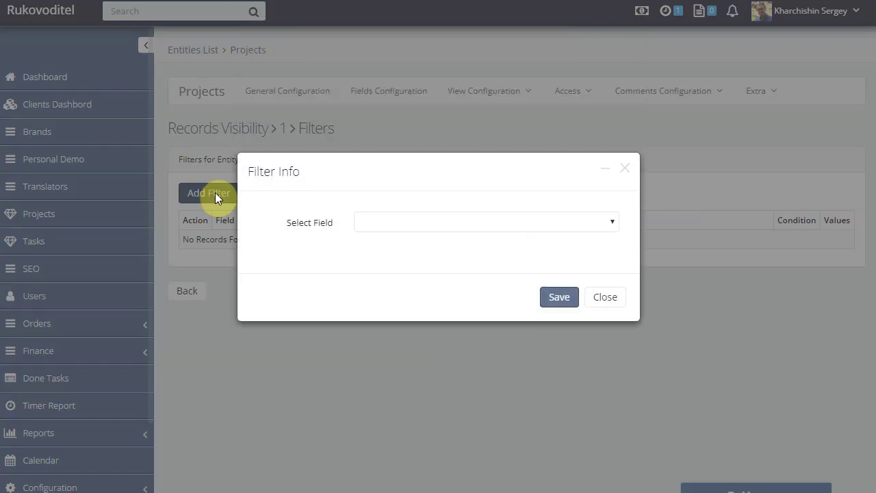
click(438, 226)
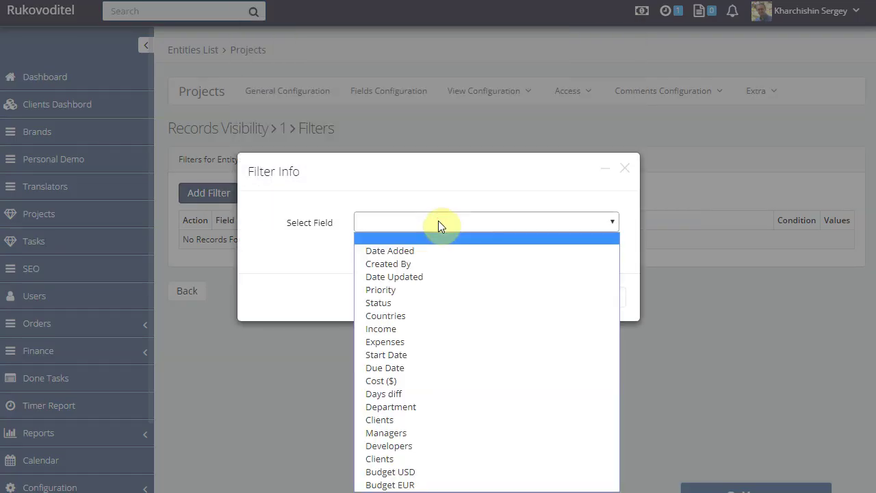
click(400, 302)
click(408, 252)
click(398, 281)
click(410, 282)
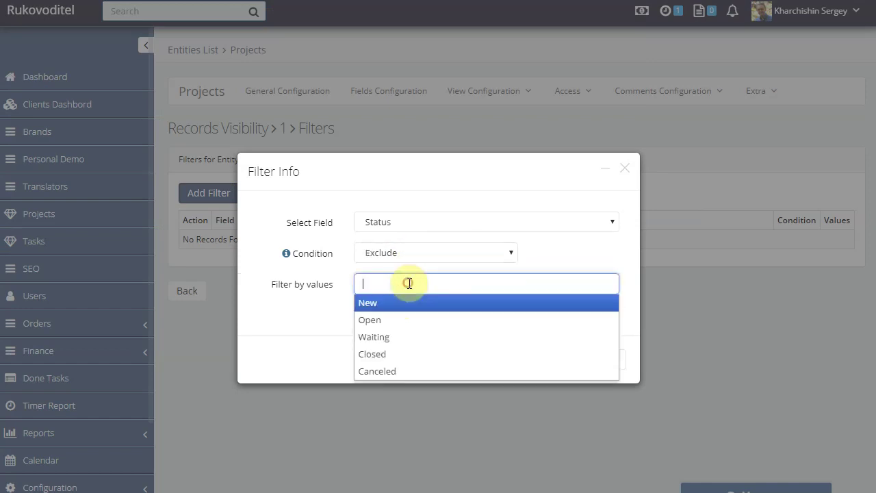
click(387, 370)
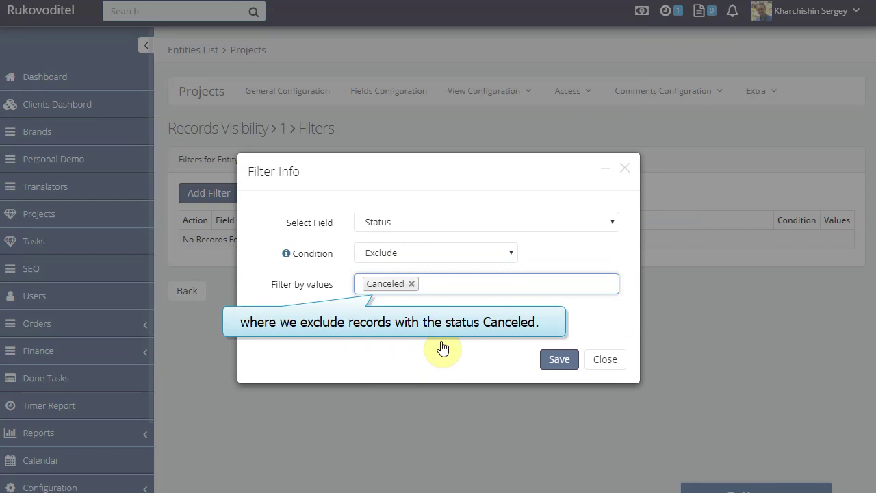
click(558, 360)
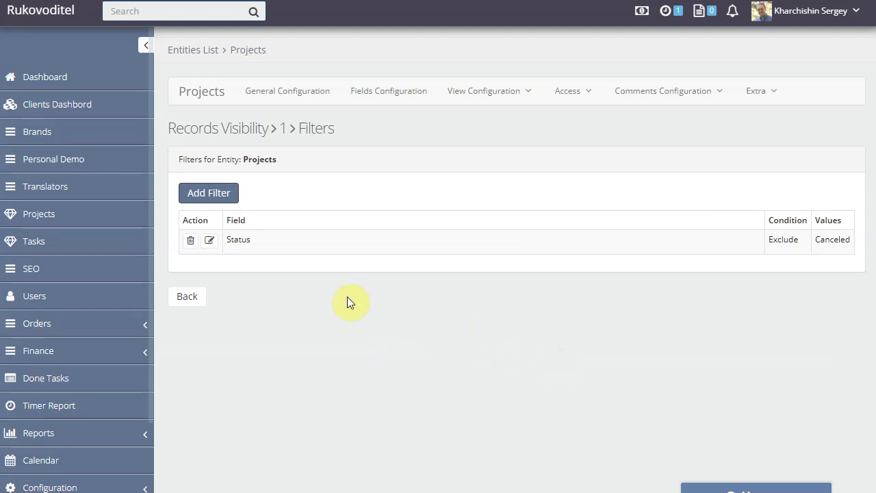
Log in as the manager user from the Users list and remove the Status filter from that account's Projects list.
click(31, 301)
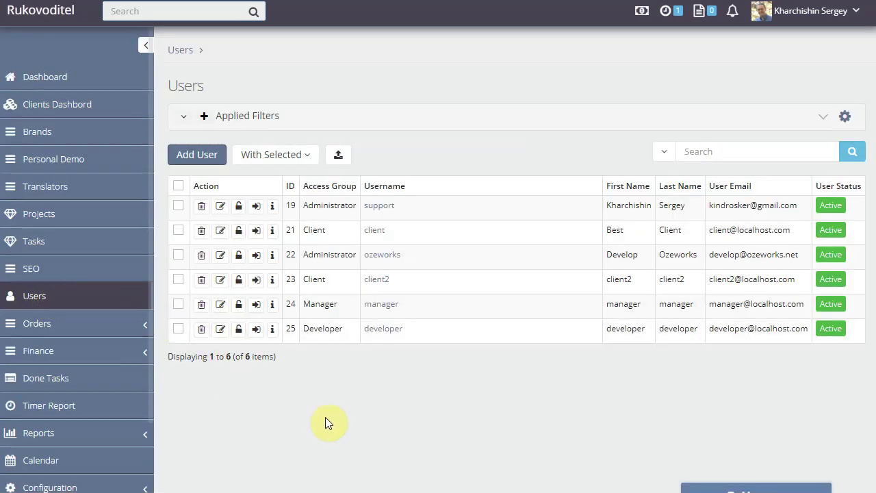
click(256, 306)
click(557, 288)
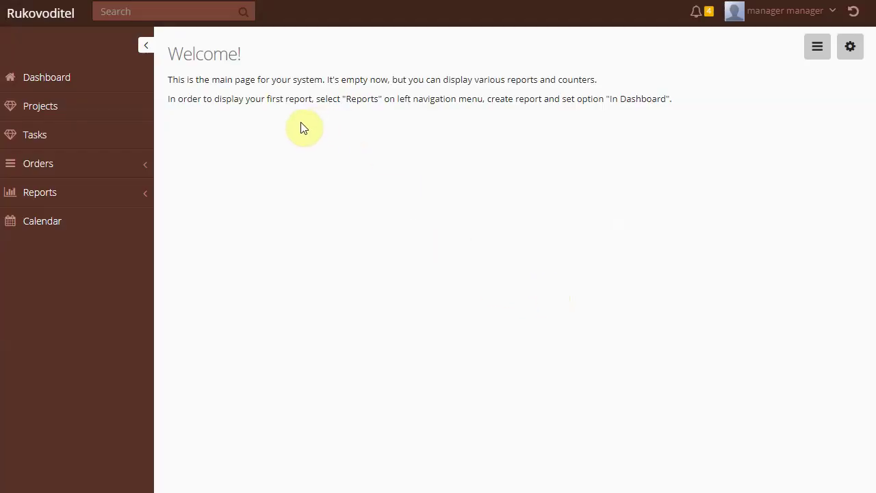
click(58, 106)
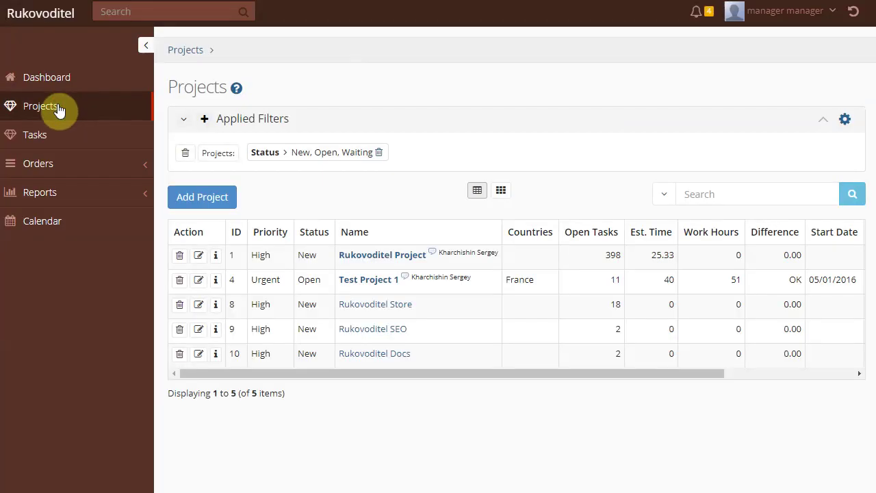
click(381, 155)
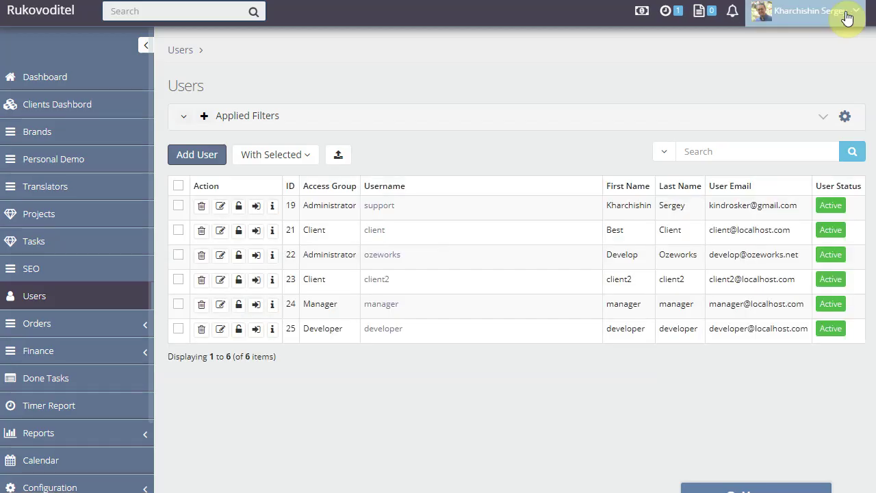
Display the Projects list in the administrator account.
click(822, 10)
click(478, 131)
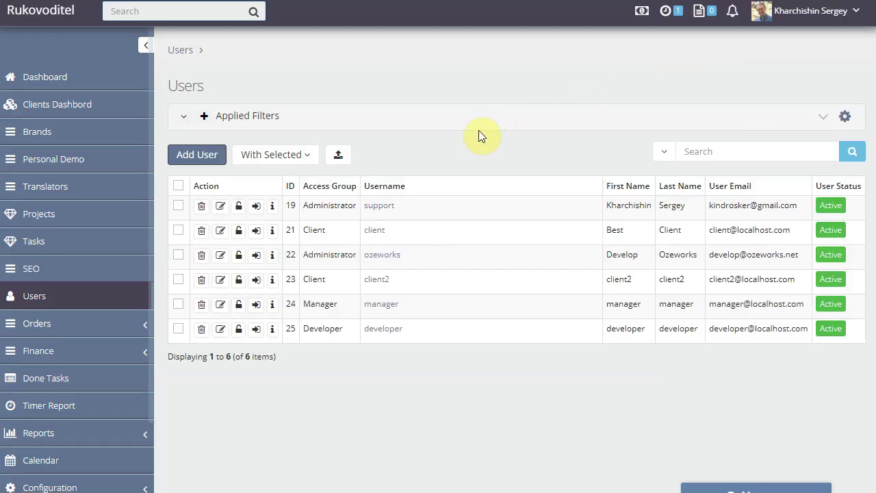
click(54, 217)
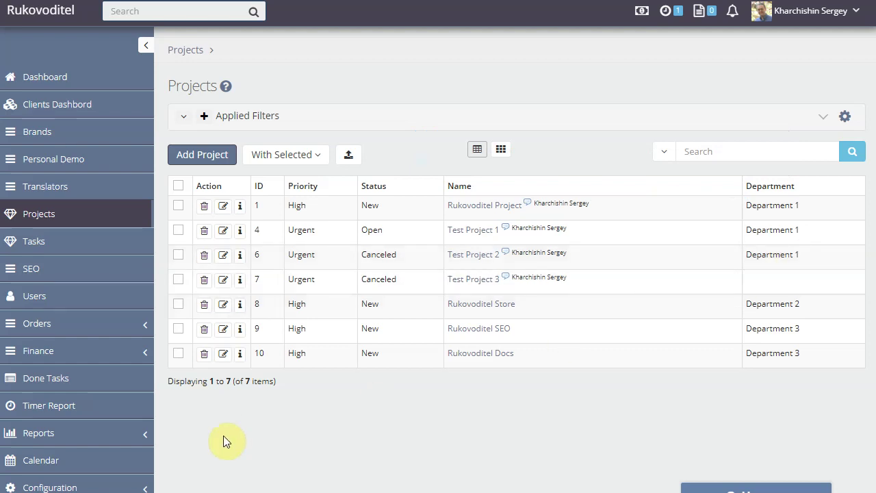
Examine the Projects entity's Department field settings, including its type and global list, and close them without saving.
scroll(150, 411, down, 2)
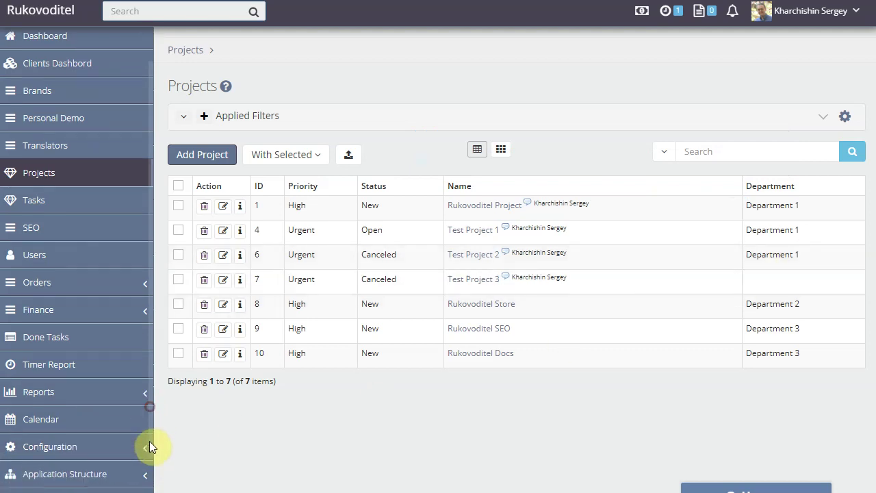
click(77, 472)
click(38, 333)
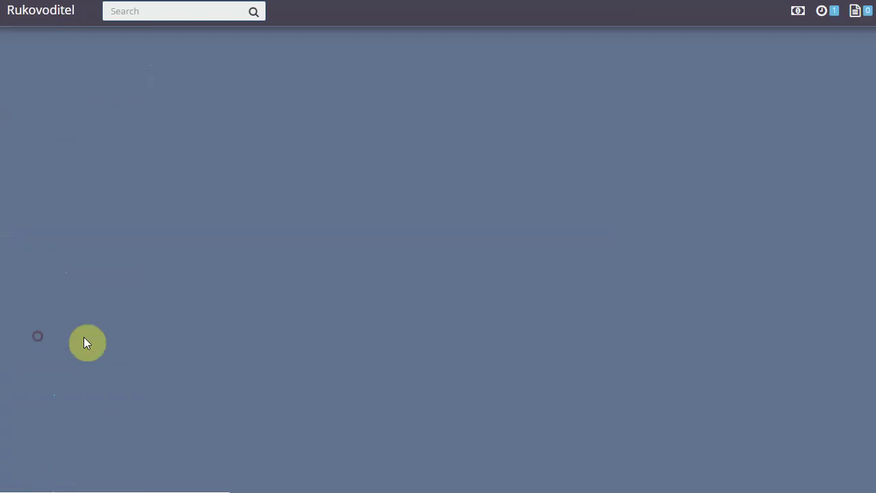
click(316, 272)
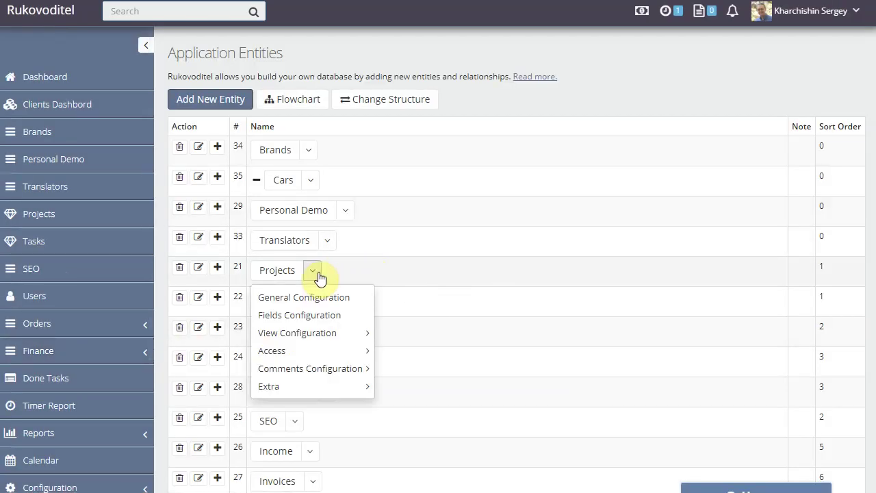
click(307, 315)
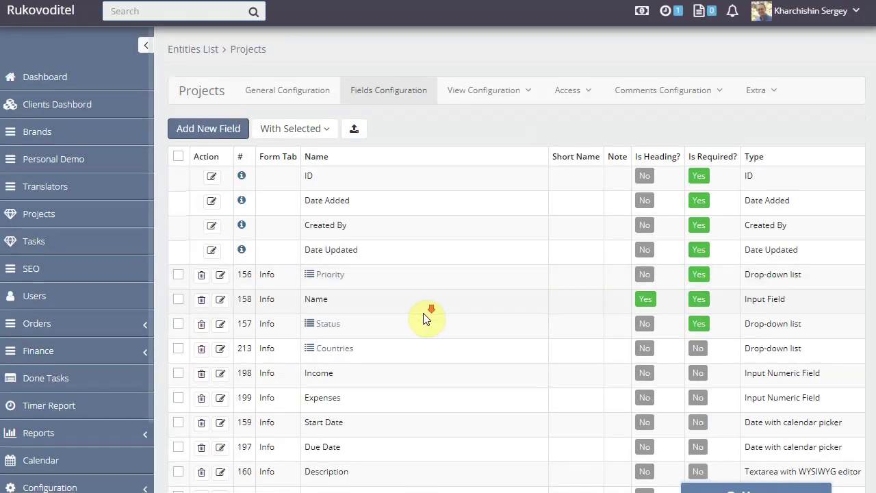
scroll(423, 314, down, 6)
click(221, 333)
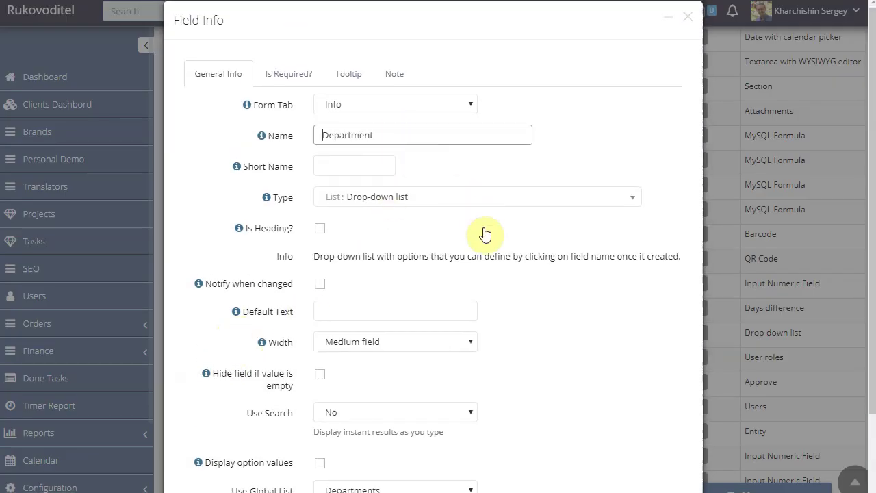
scroll(574, 343, down, 2)
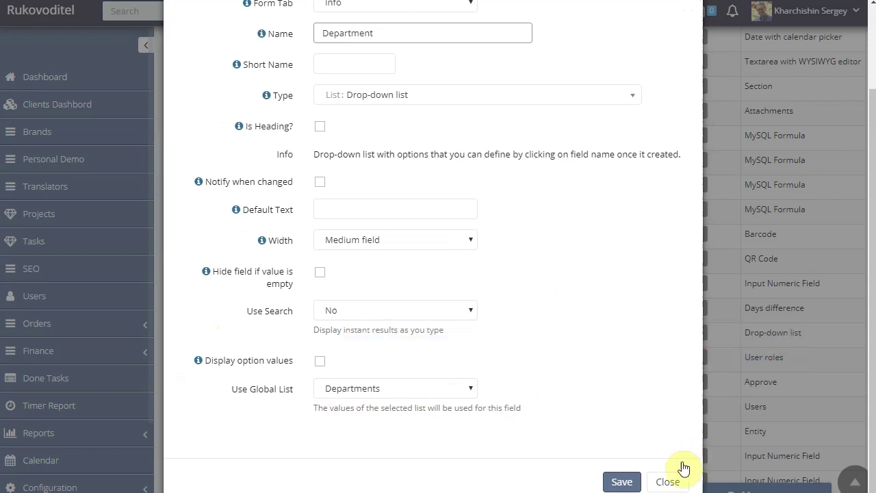
click(668, 482)
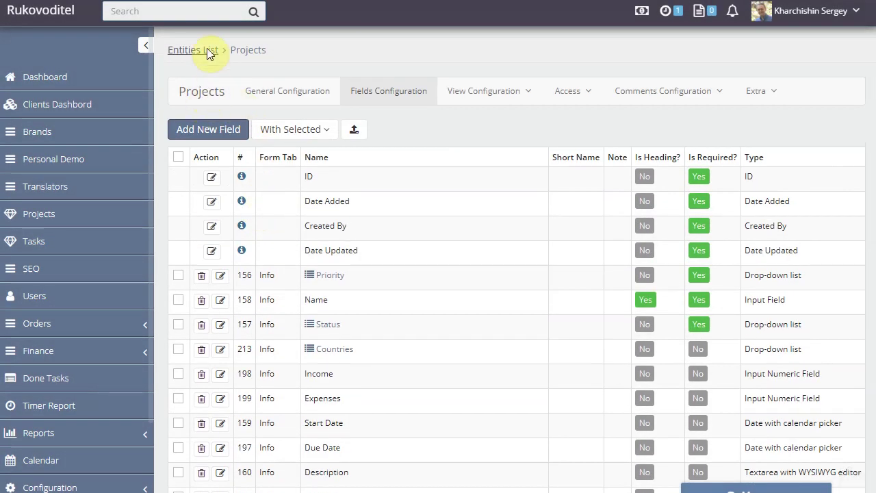
Examine the Users entity's Department field settings, including its global list, and return to the entities list.
click(197, 51)
scroll(374, 201, down, 4)
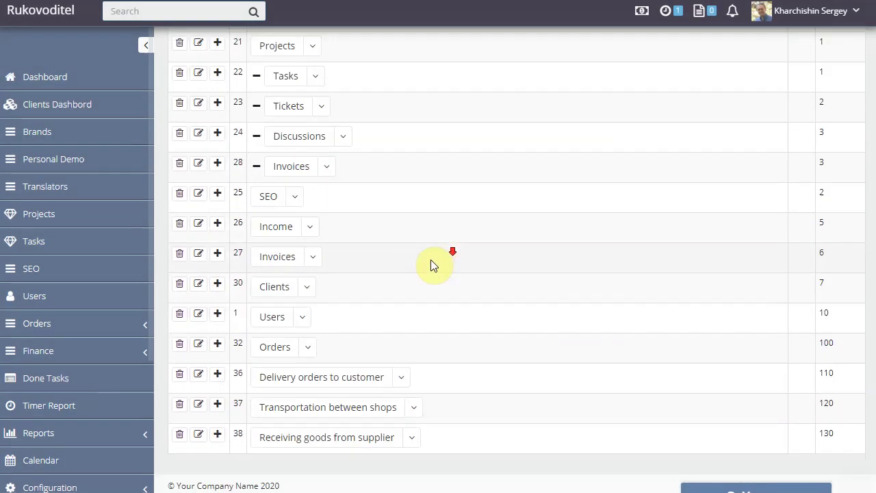
click(300, 318)
click(290, 361)
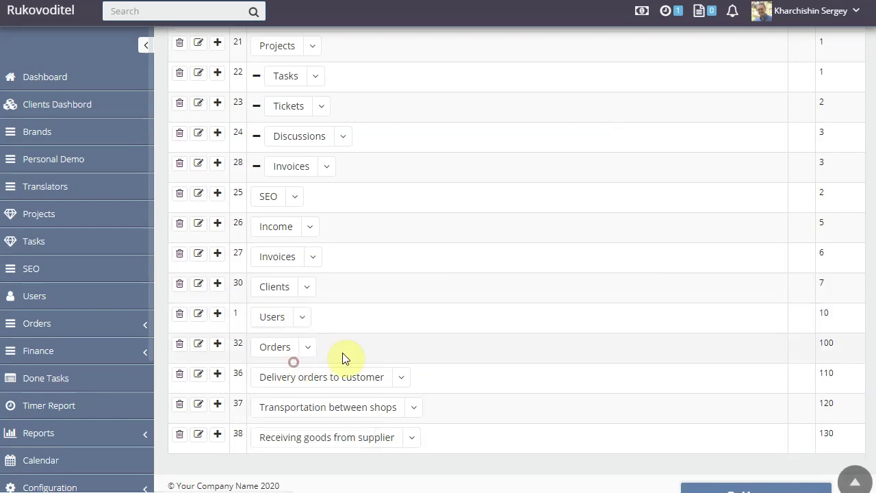
scroll(402, 319, down, 3)
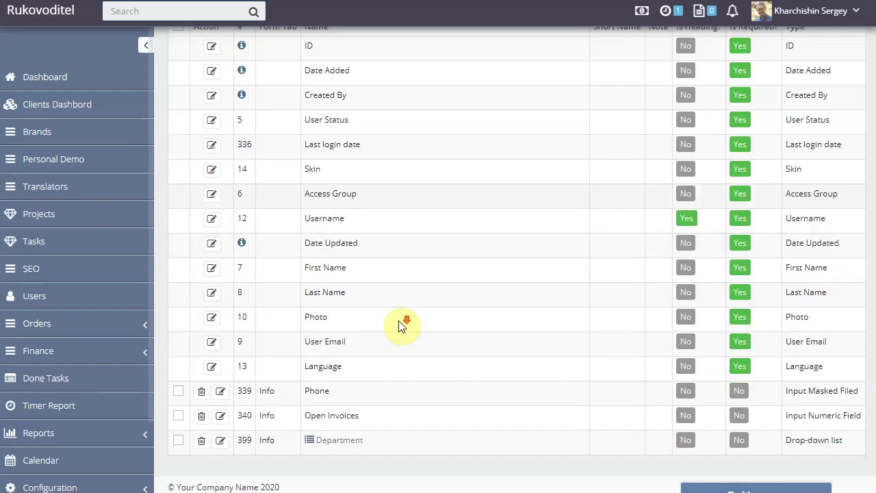
click(217, 442)
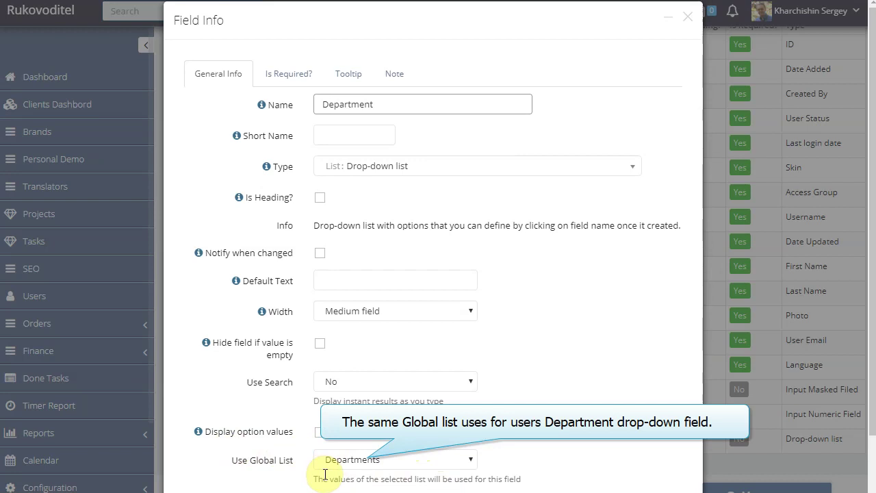
click(689, 17)
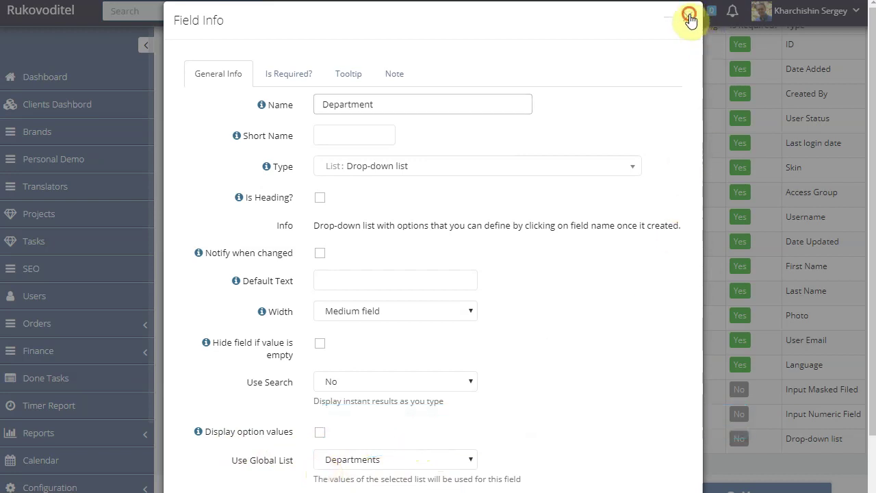
scroll(313, 235, up, 3)
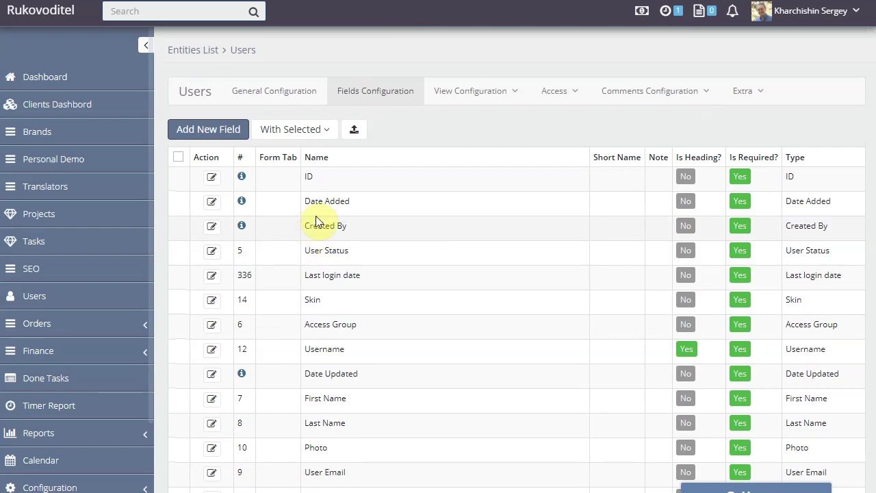
click(199, 50)
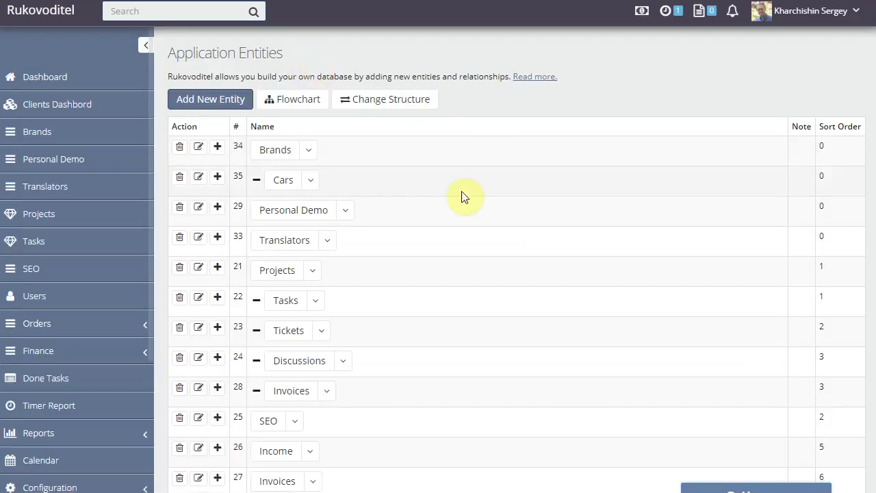
Link Users: Department => Projects: Department in the Manager rule of the Projects entity's records visibility and save the rule.
click(311, 271)
mouse_move(306, 340)
mouse_move(343, 350)
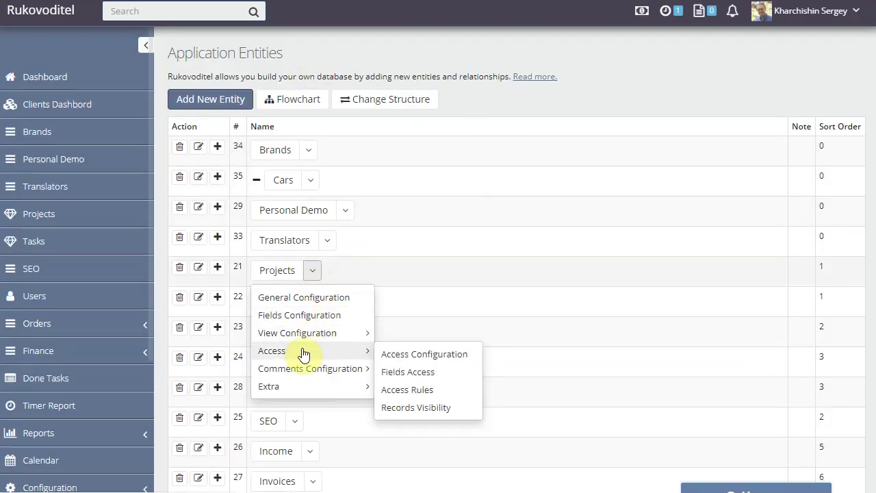
click(413, 409)
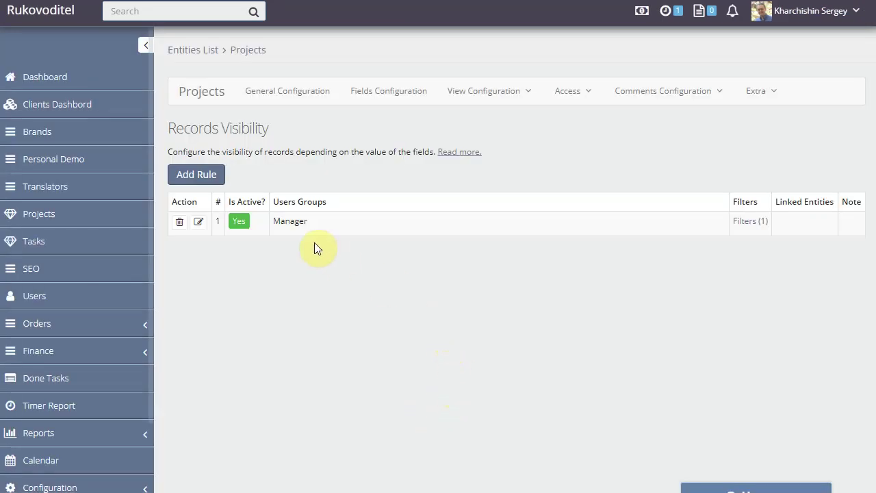
click(198, 221)
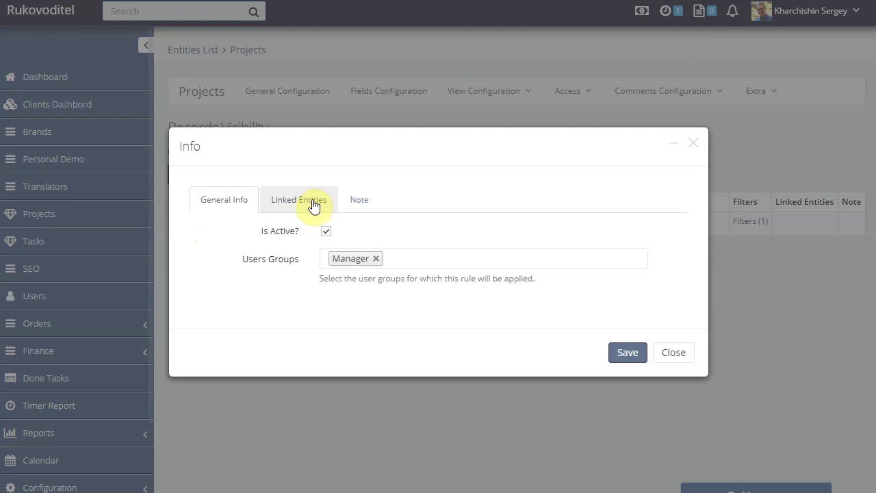
click(315, 204)
click(378, 230)
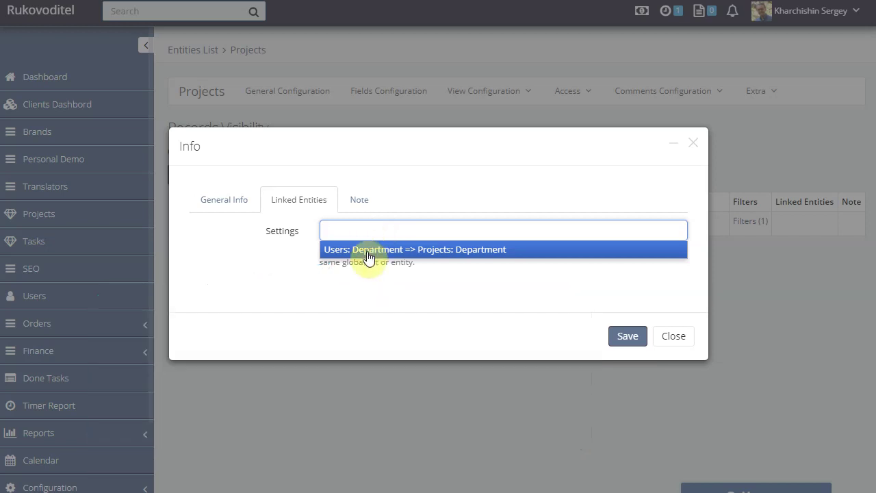
click(368, 254)
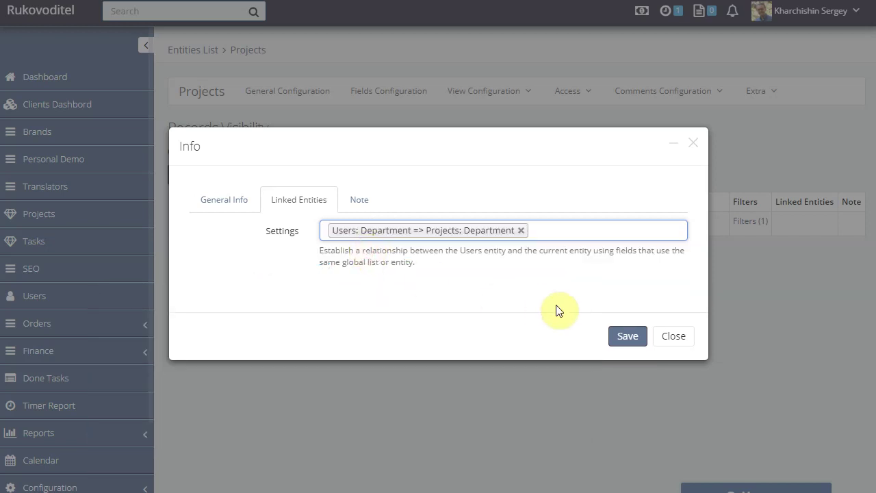
click(628, 337)
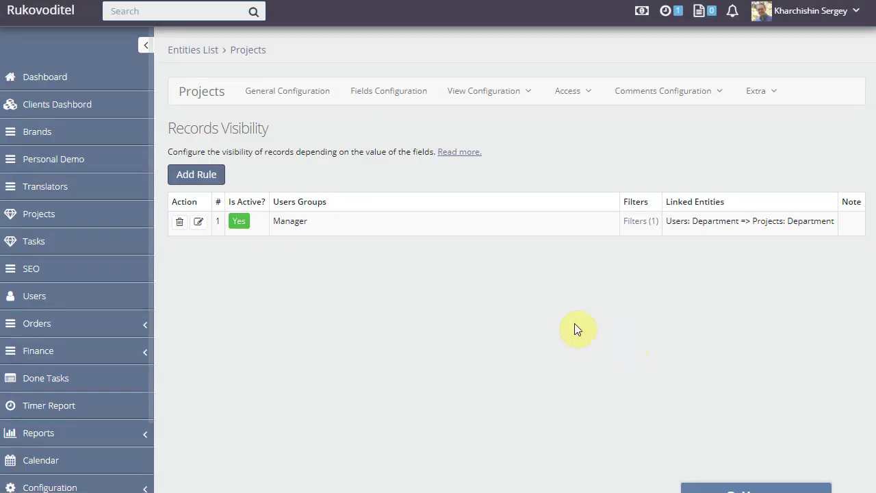
Check which department is assigned to the manager account in the Users list, and close its record without saving.
click(52, 300)
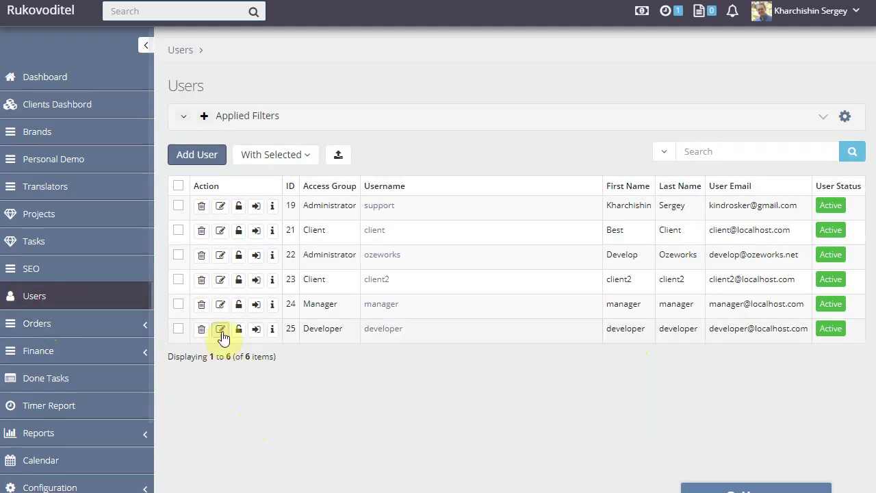
click(224, 306)
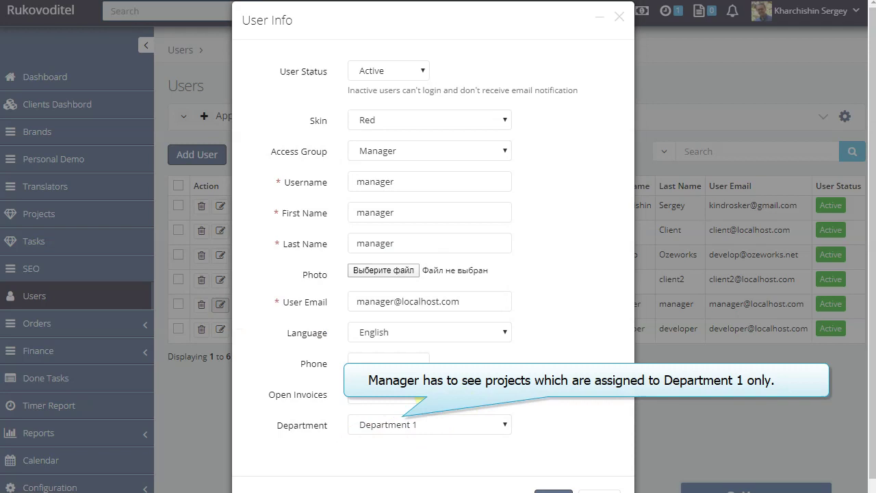
click(597, 489)
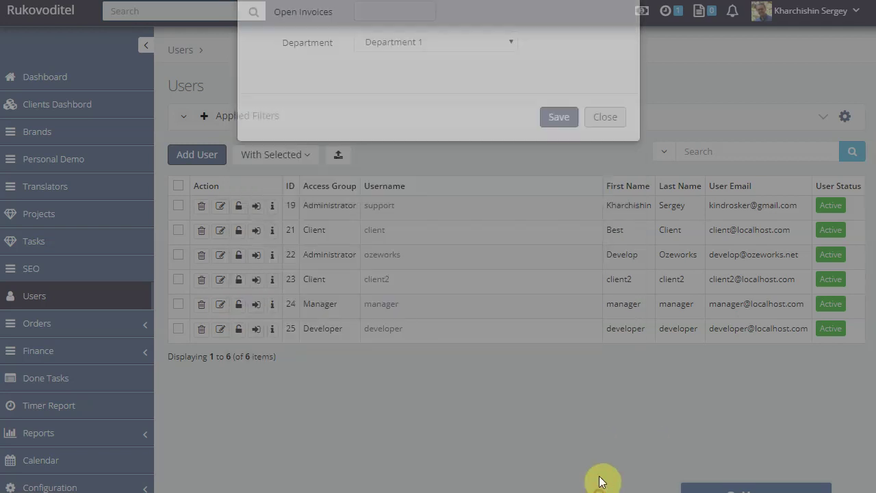
Log in as the manager user from the Users list and display that account's Projects list.
click(255, 304)
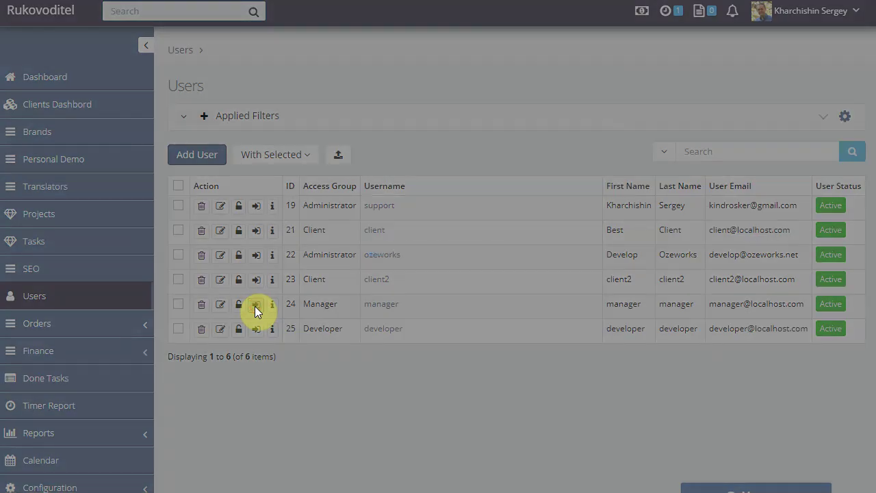
click(555, 296)
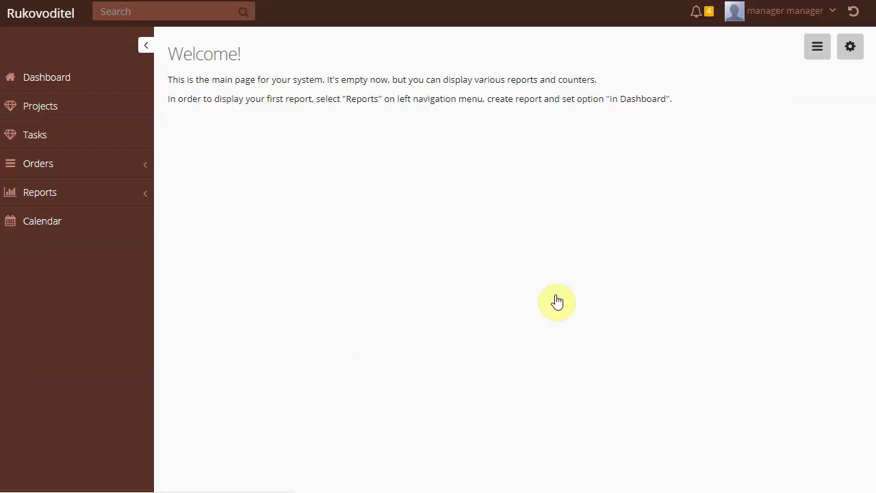
click(50, 109)
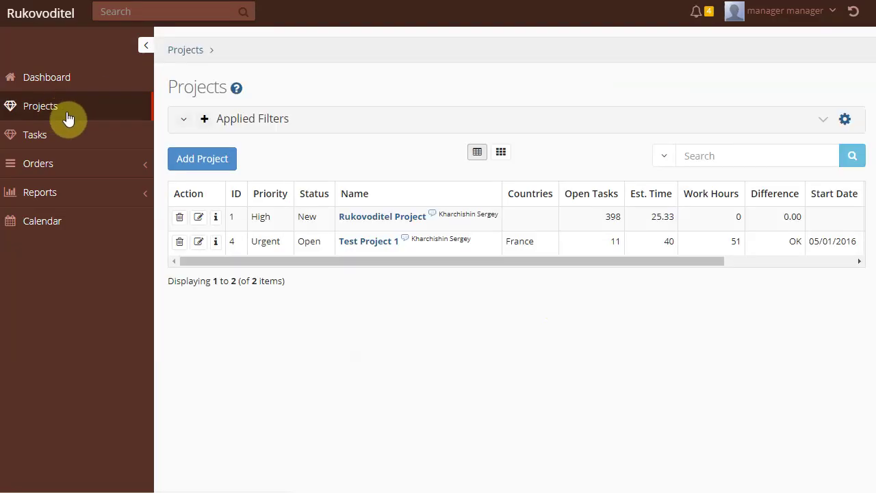
drag(417, 261, 360, 245)
Add the Department field after Name in the Projects listing configuration and save it.
click(842, 118)
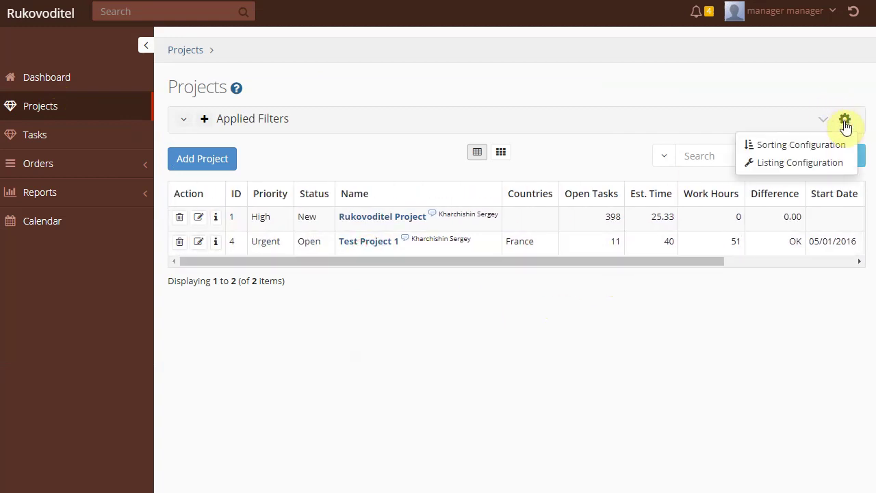
click(808, 162)
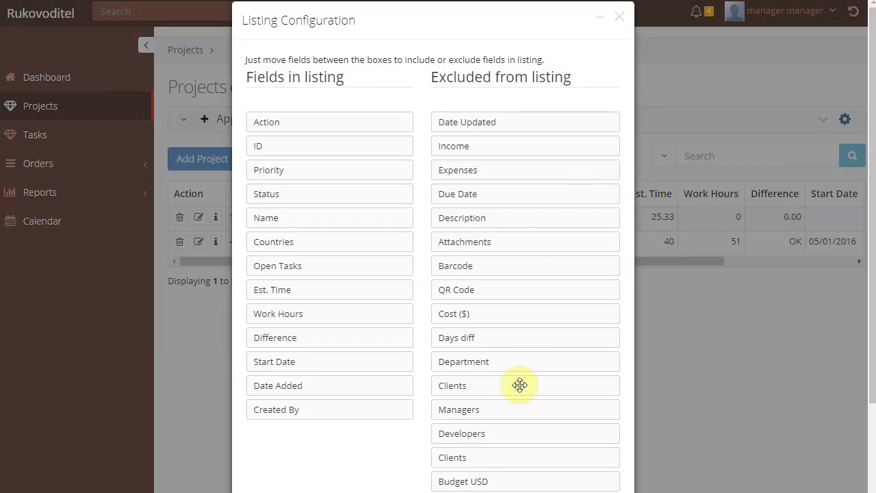
scroll(520, 386, down, 1)
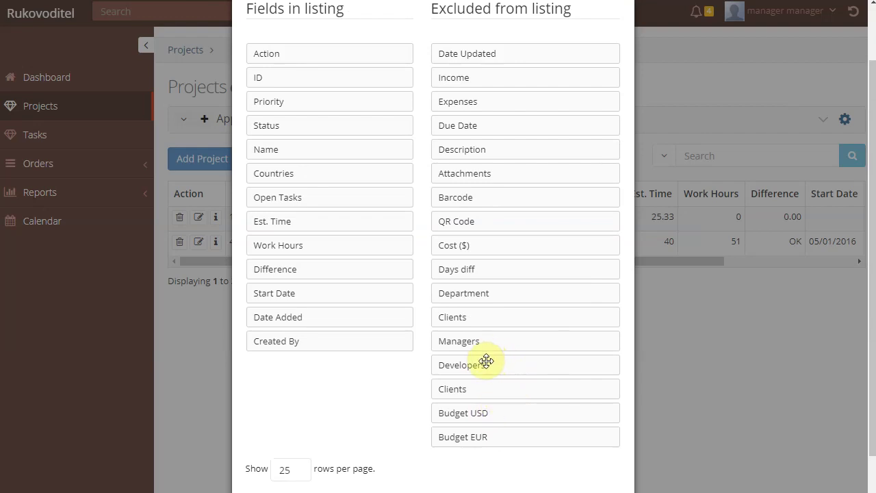
drag(485, 298, 322, 160)
scroll(554, 466, down, 1)
click(556, 476)
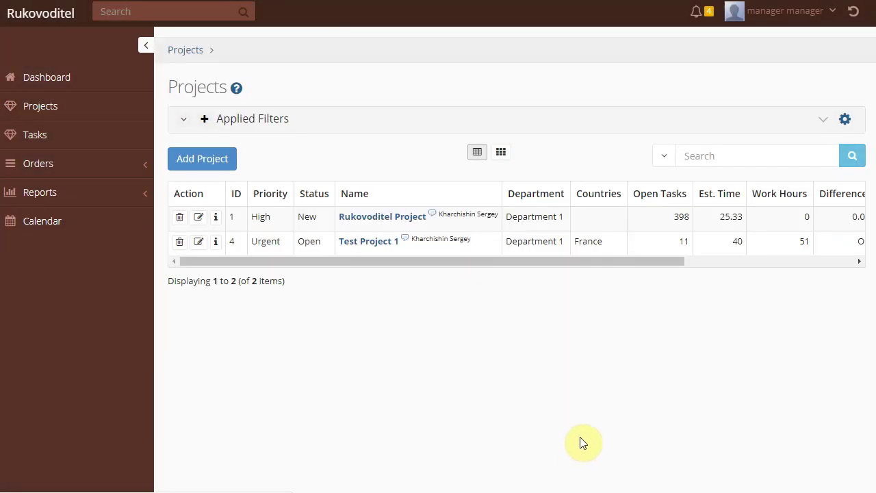